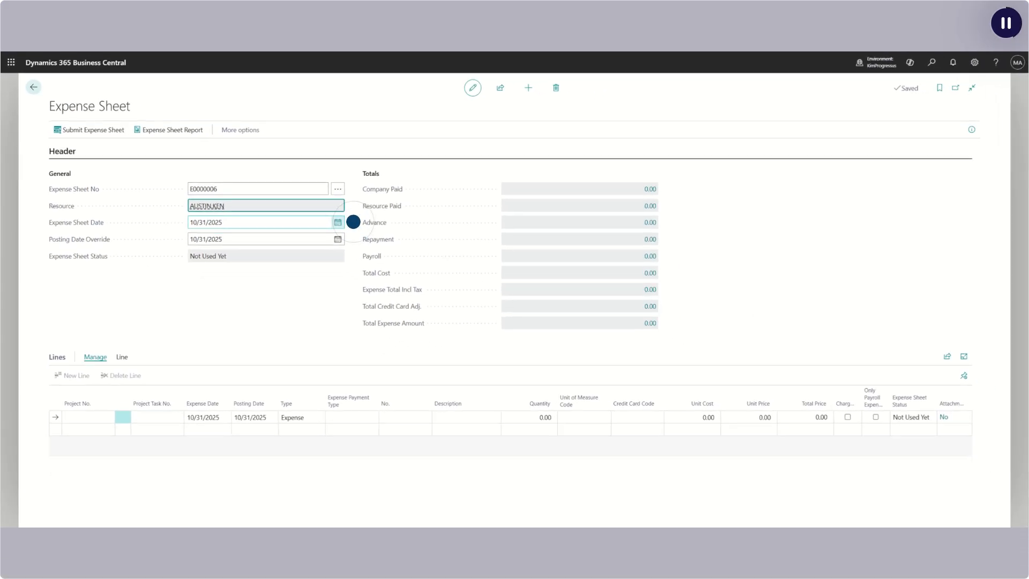
# - Set the Expense Sheet Date to 10/24/2025 and the Posting Date Override to 10/31/2025
pyautogui.click(353, 222)
pyautogui.click(353, 222)
pyautogui.click(353, 222)
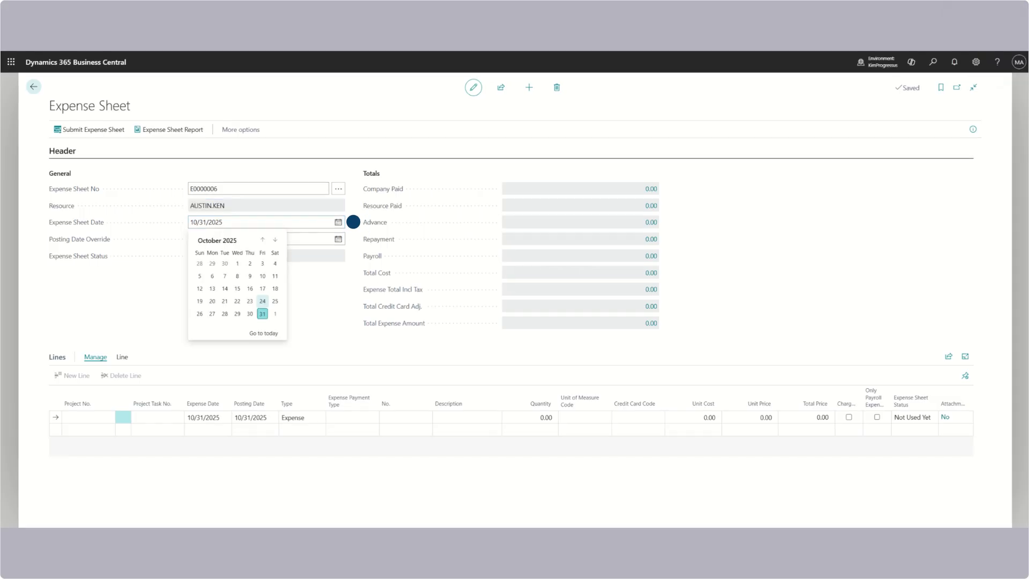
pyautogui.click(353, 221)
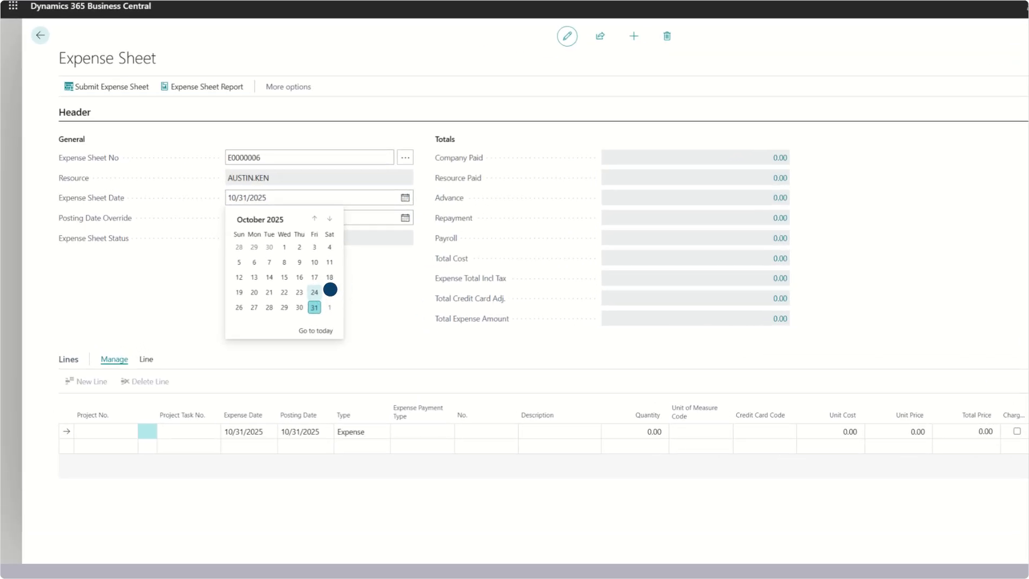
pyautogui.click(330, 289)
pyautogui.click(420, 289)
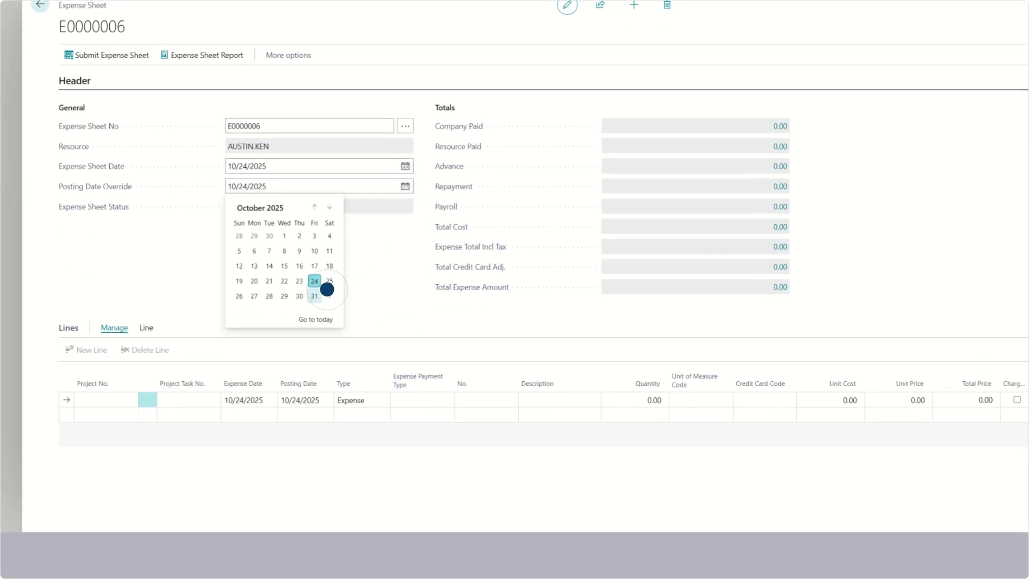
pyautogui.click(326, 291)
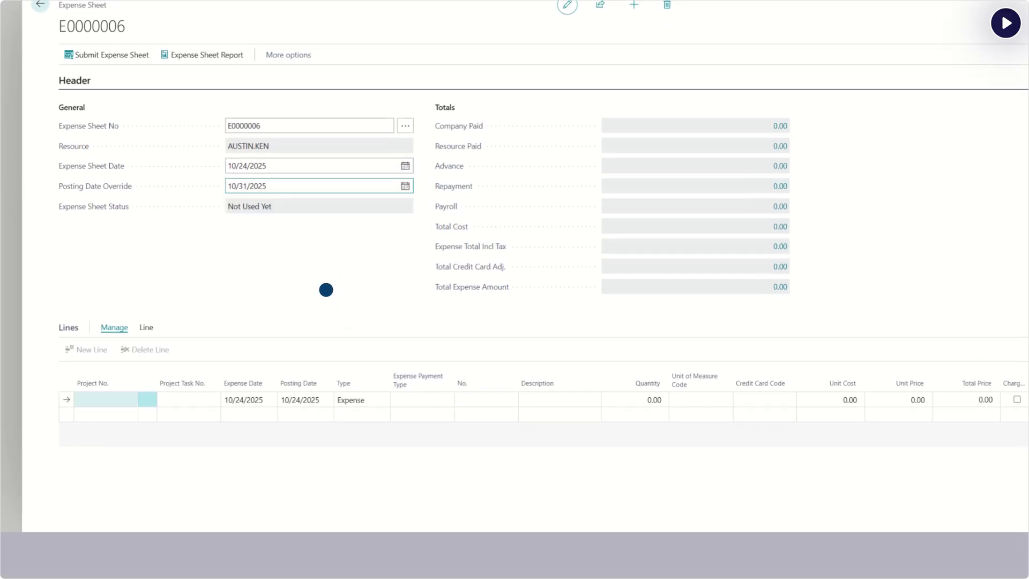
# - Assign the first expense line to project PGS 004 and its Initial Meeting task, 10110
pyautogui.click(142, 403)
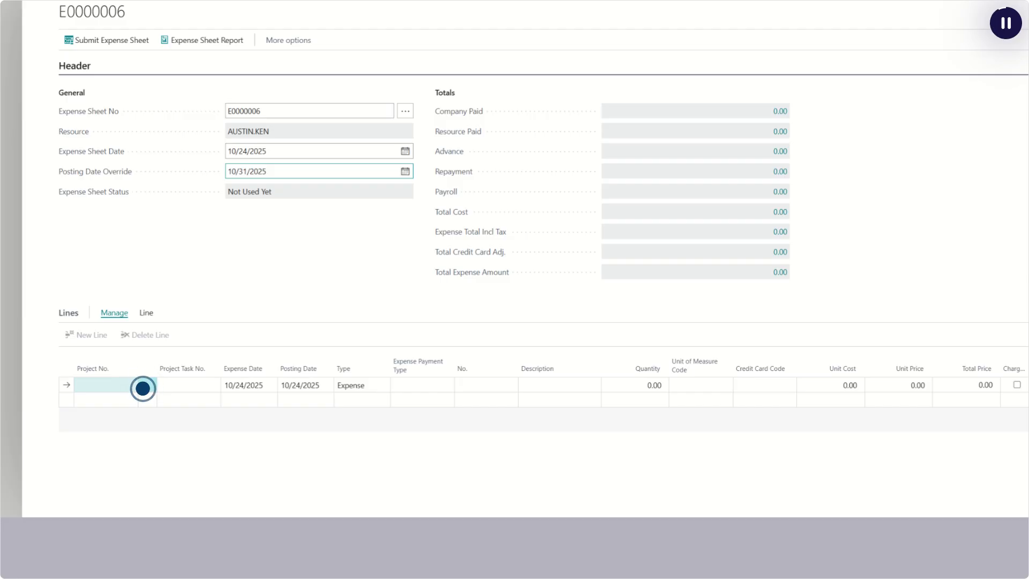
pyautogui.click(142, 388)
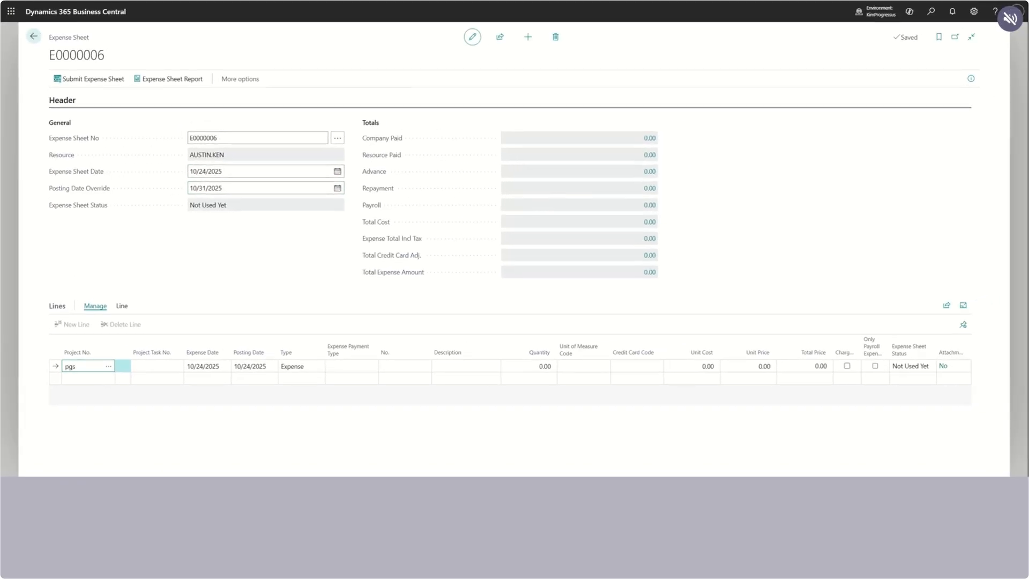
pyautogui.write('pgs 004')
pyautogui.press('Tab')
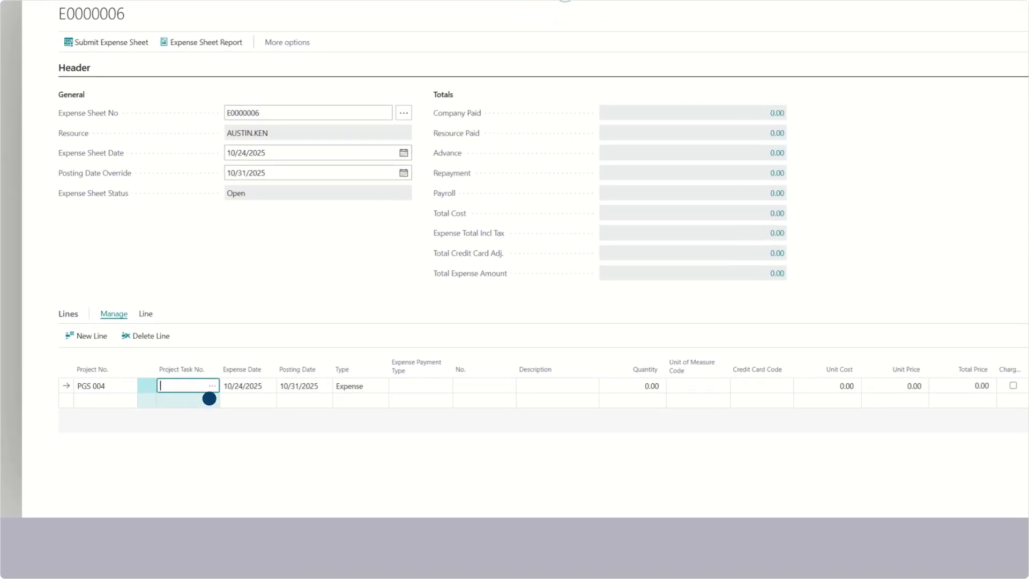
pyautogui.click(209, 398)
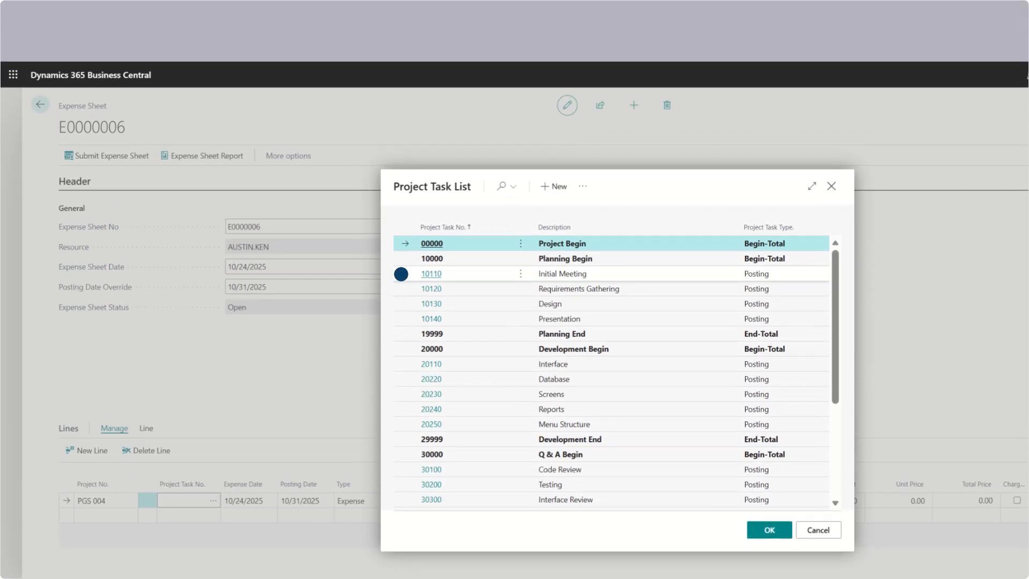
pyautogui.click(401, 273)
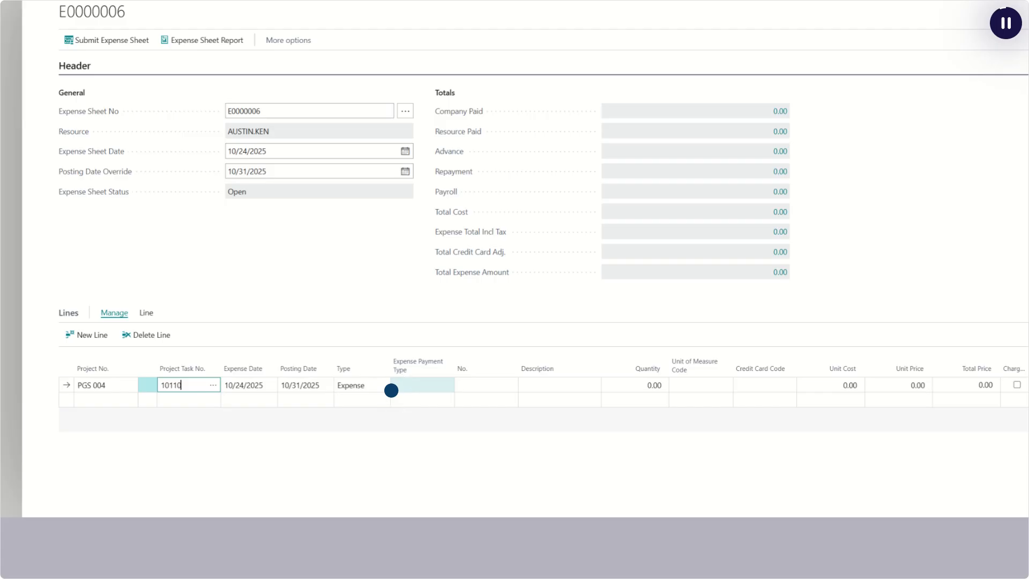
# - Set the first line's expense payment type to COPAIDAP and its expense No. to HOTEL
pyautogui.click(391, 391)
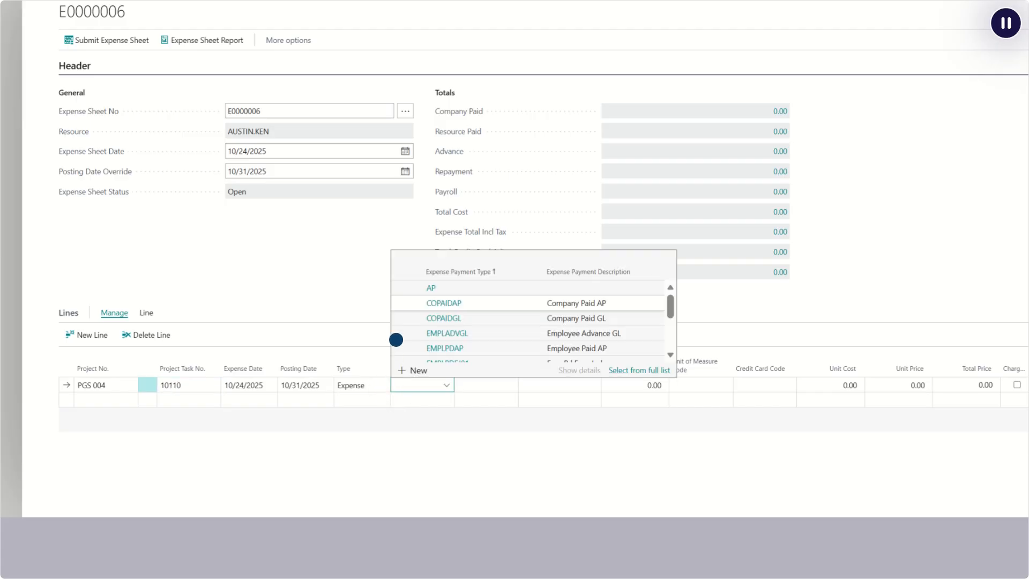
pyautogui.click(400, 302)
pyautogui.click(501, 387)
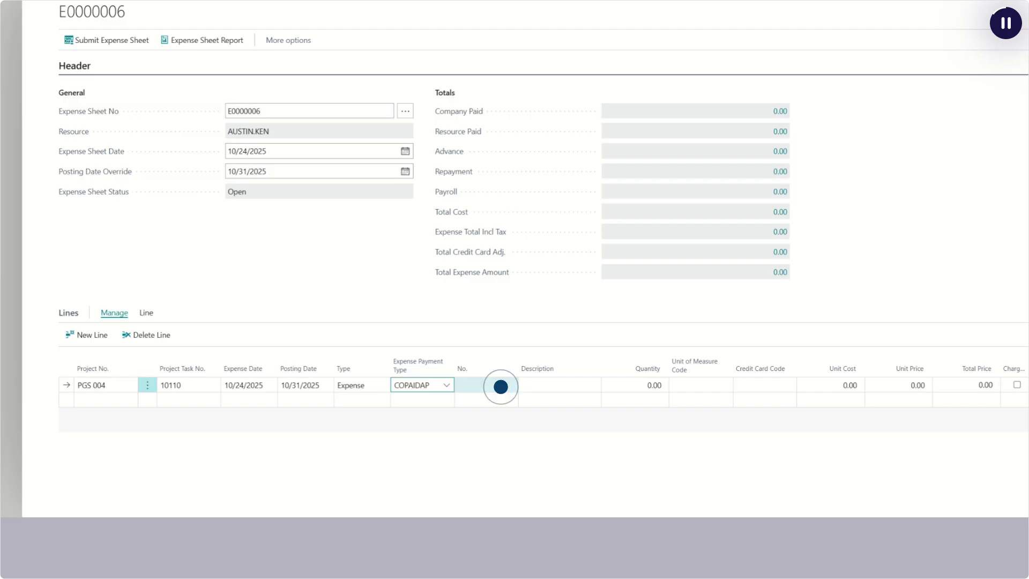
pyautogui.click(501, 387)
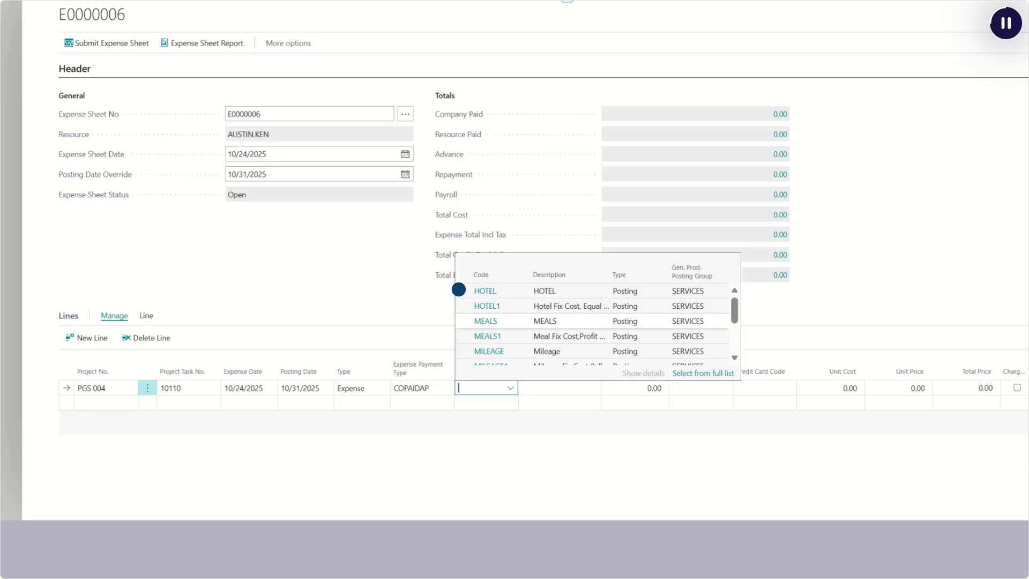
pyautogui.click(458, 290)
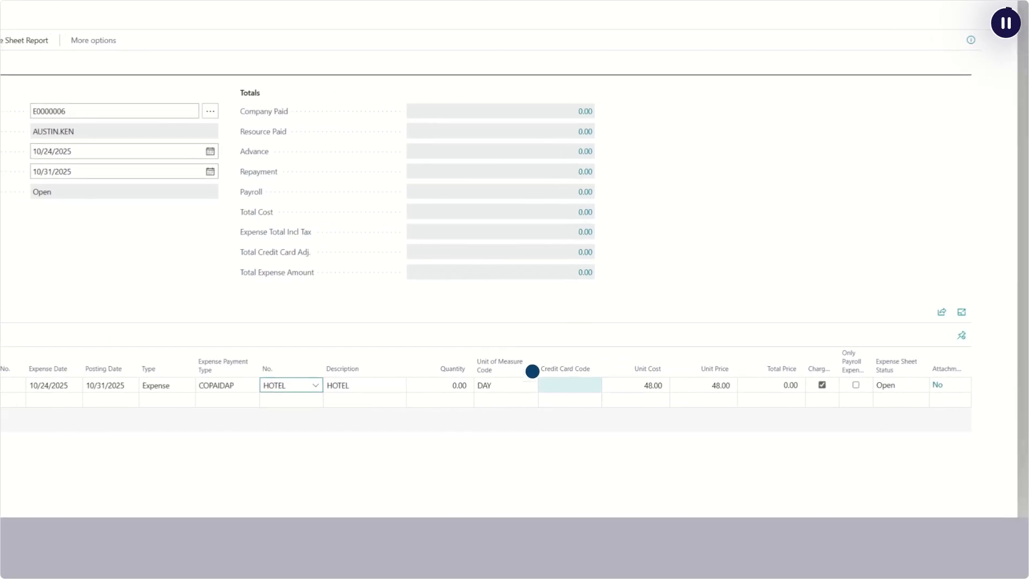
# - Choose credit card code COAMEX for the HOTEL line and set its unit cost to 125.00
pyautogui.click(543, 383)
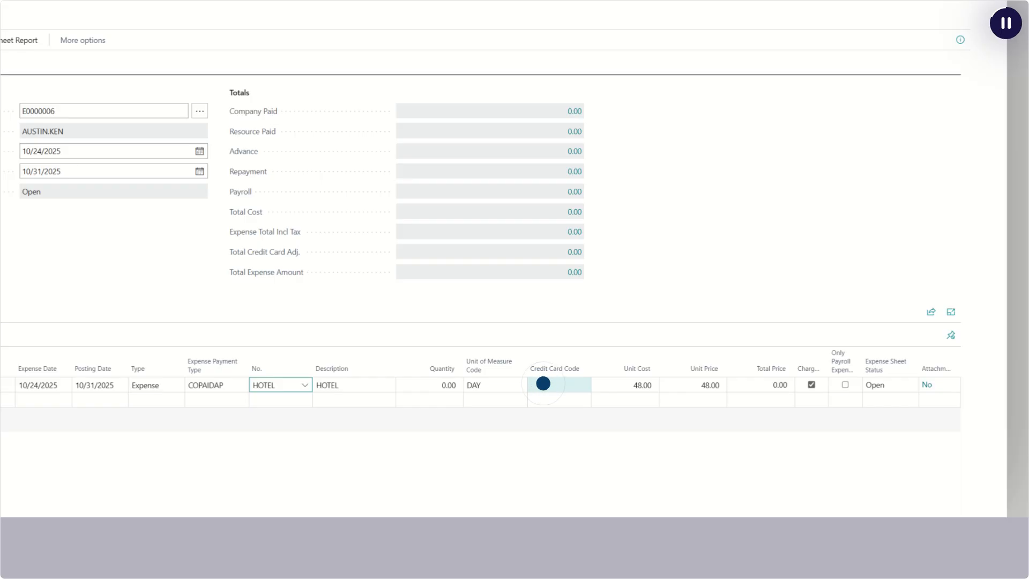
pyautogui.click(543, 383)
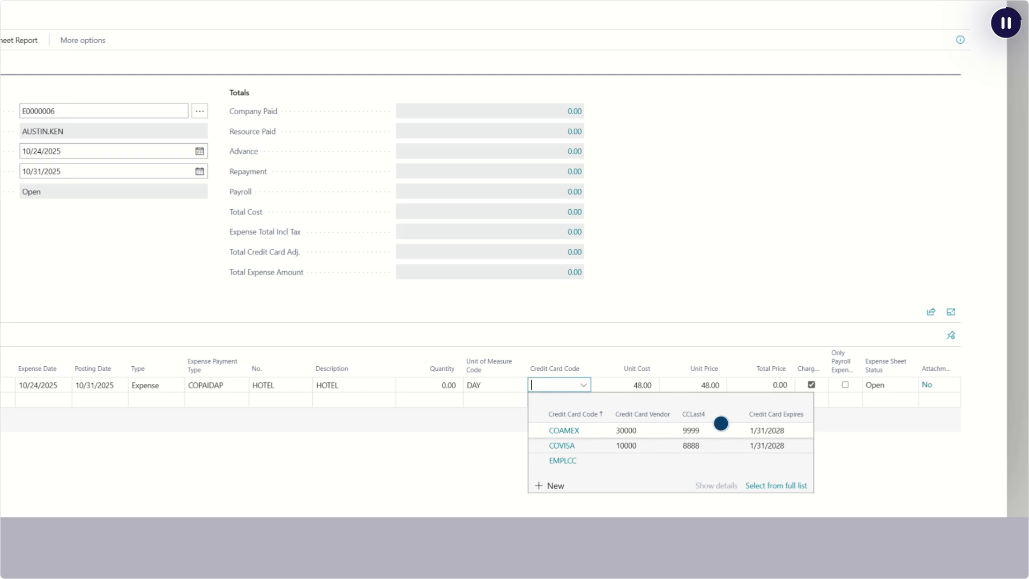
pyautogui.click(721, 424)
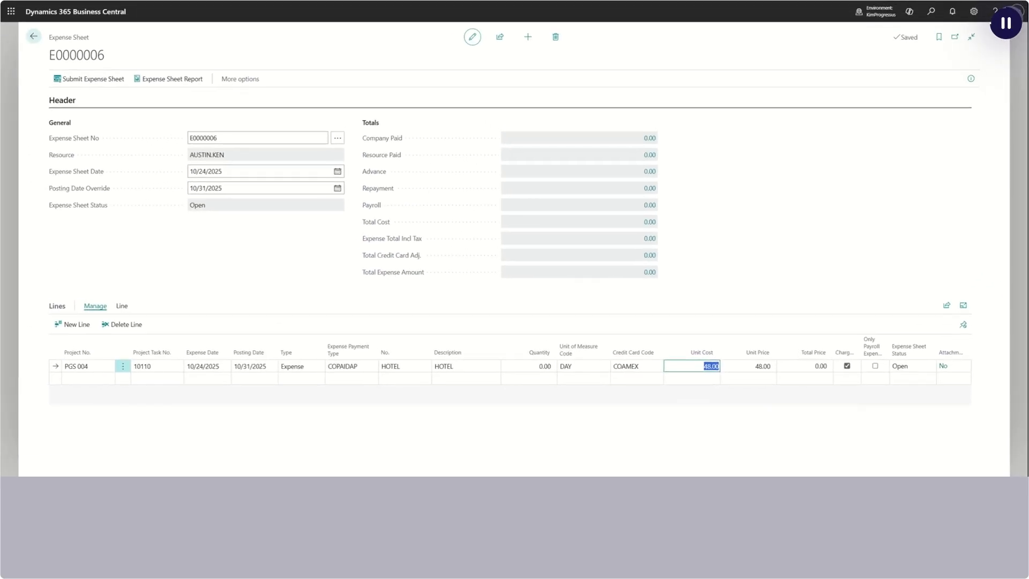
pyautogui.press('Tab')
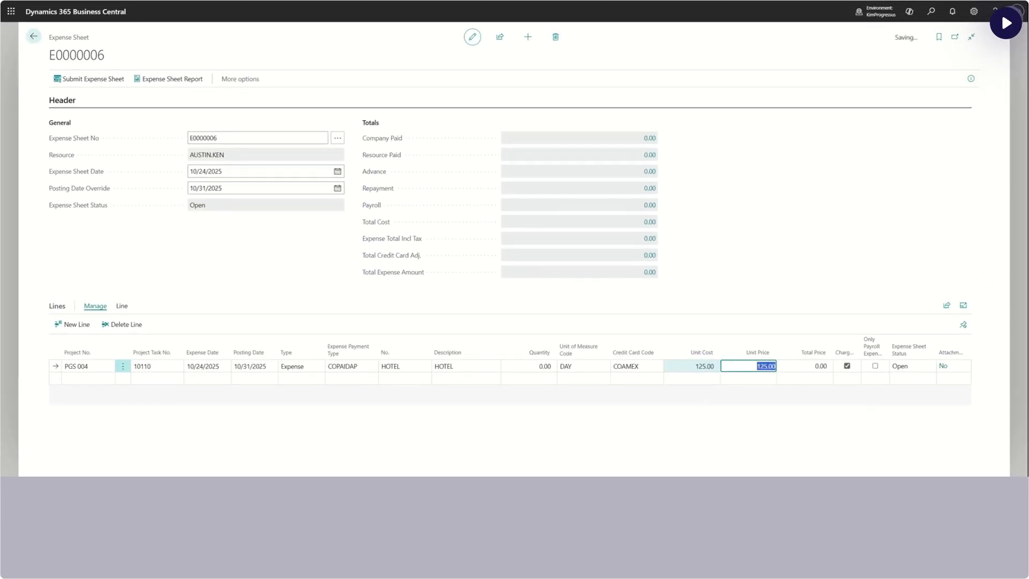
pyautogui.press('Tab')
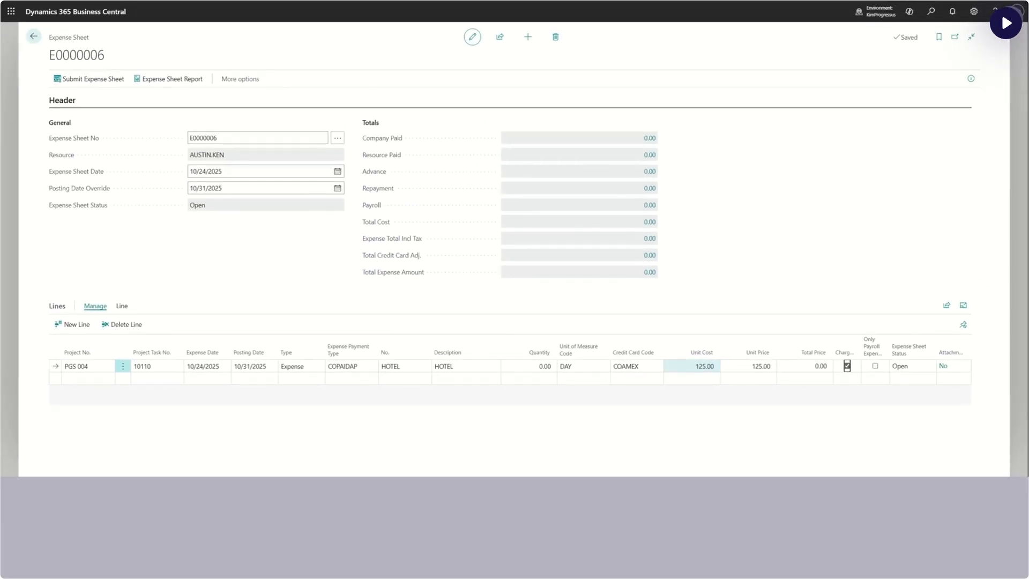
# - Add a MEALS expense line for project PGS 003, task 10110, with payment type EMPLPDAP, and set the quantity of both lines to 1
pyautogui.click(109, 394)
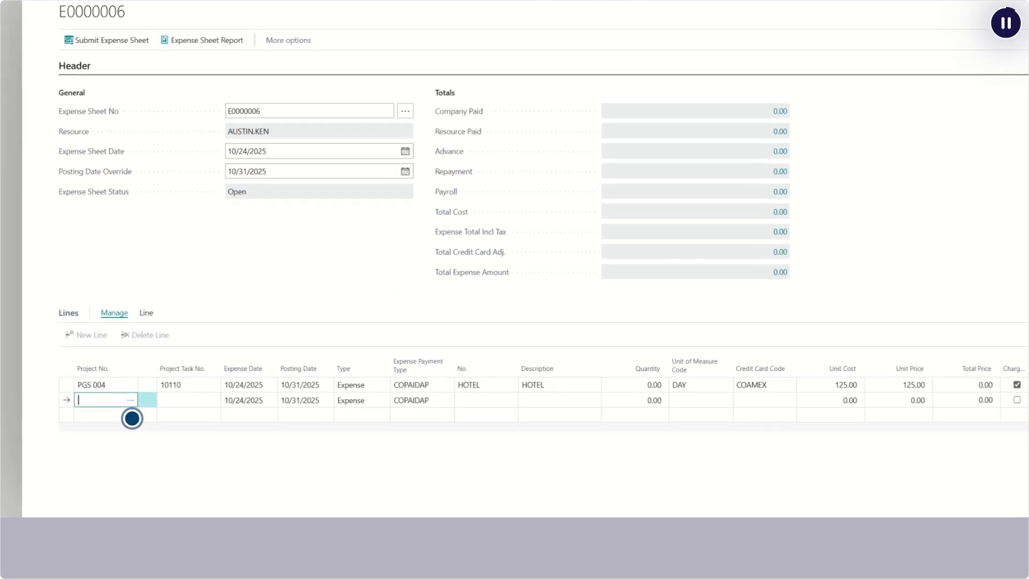
pyautogui.click(132, 418)
pyautogui.click(132, 418)
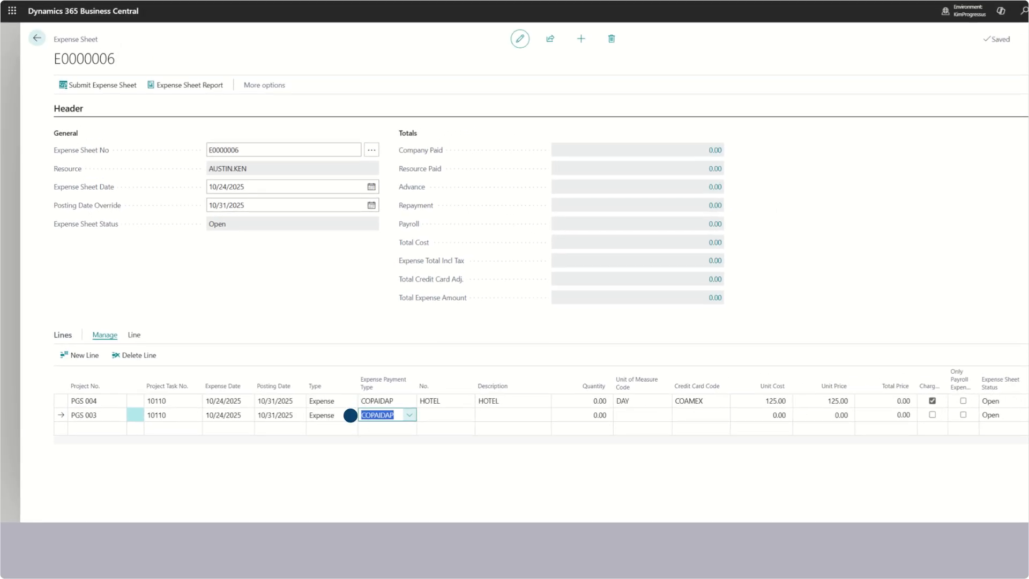
pyautogui.click(410, 415)
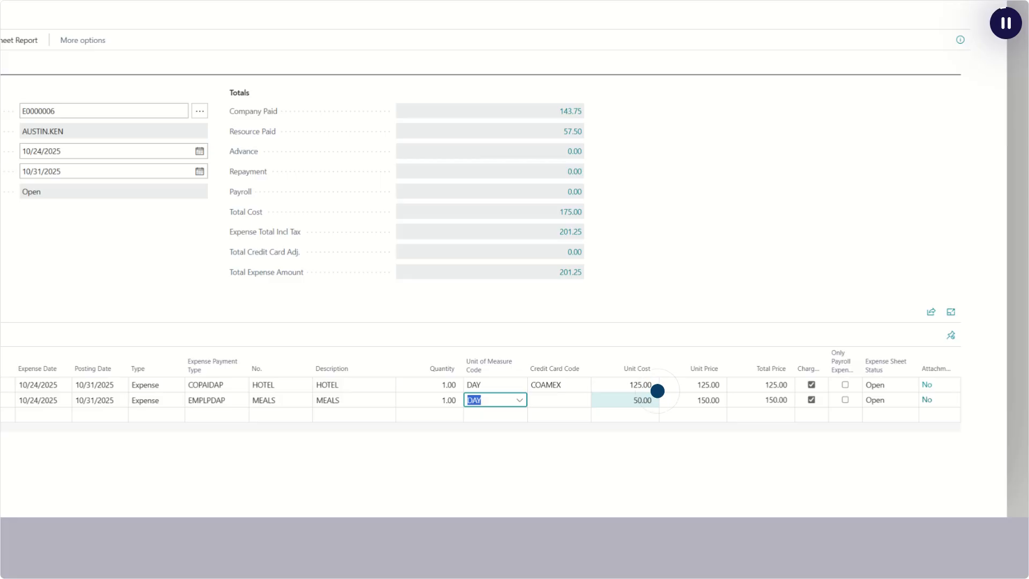
# - Set the unit cost of the MEALS line to 23.75
pyautogui.click(655, 397)
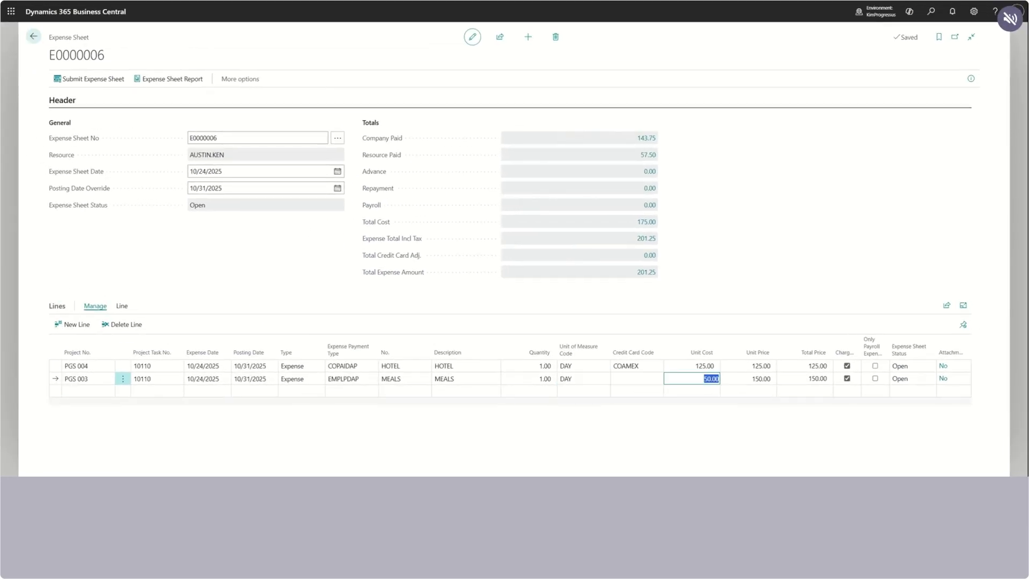
pyautogui.write('23.75')
pyautogui.press('Tab')
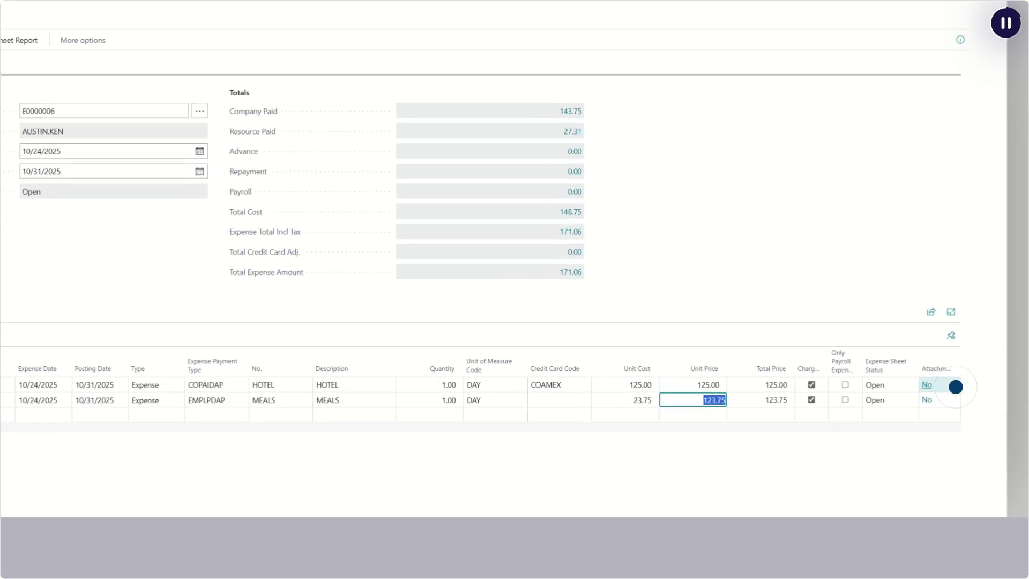
# - Attach the image file expense sheet1 (png) to the HOTEL line and close the attached documents list
pyautogui.click(955, 386)
pyautogui.click(955, 386)
pyautogui.click(488, 149)
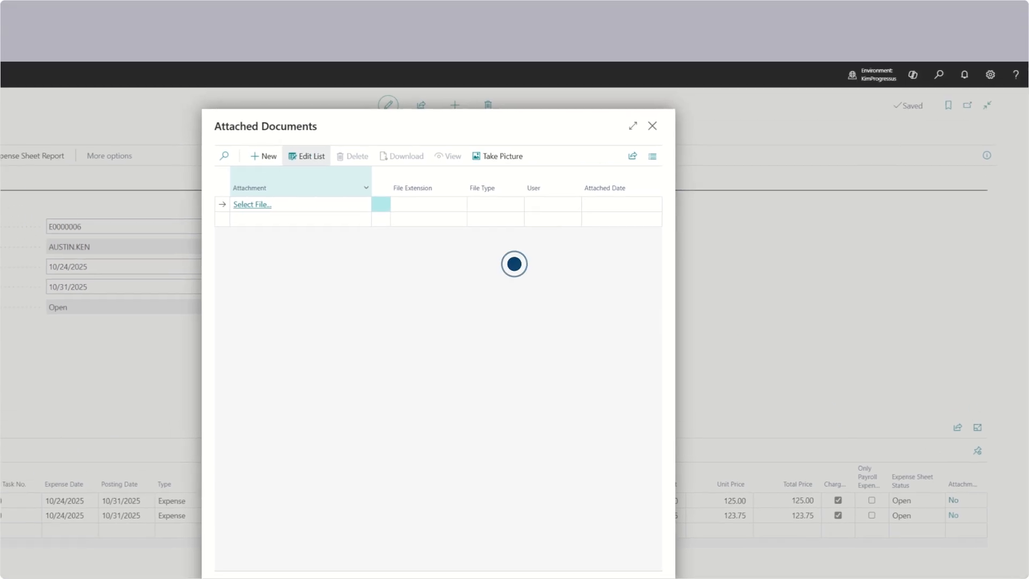
pyautogui.click(514, 264)
pyautogui.click(609, 289)
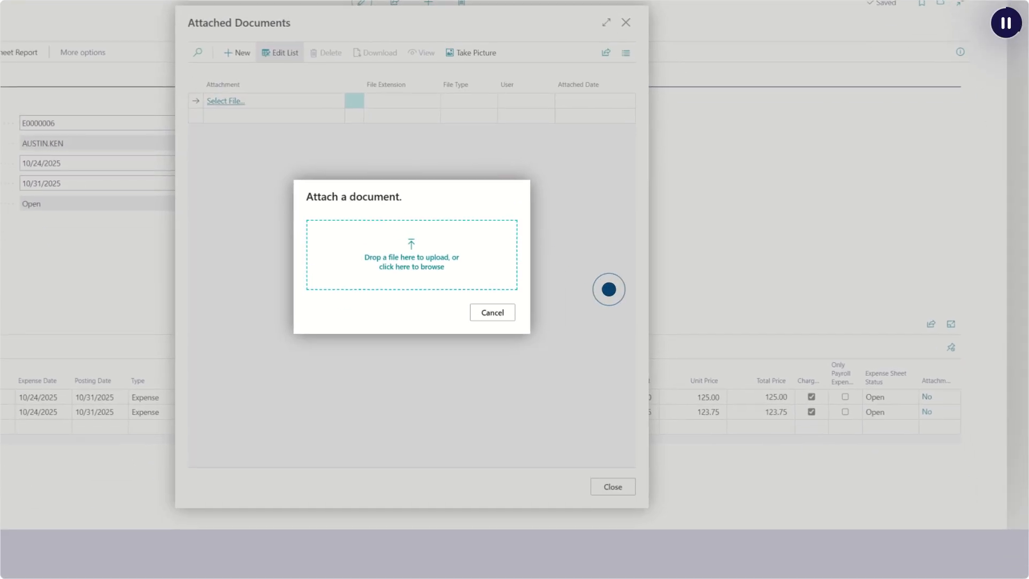
pyautogui.click(609, 290)
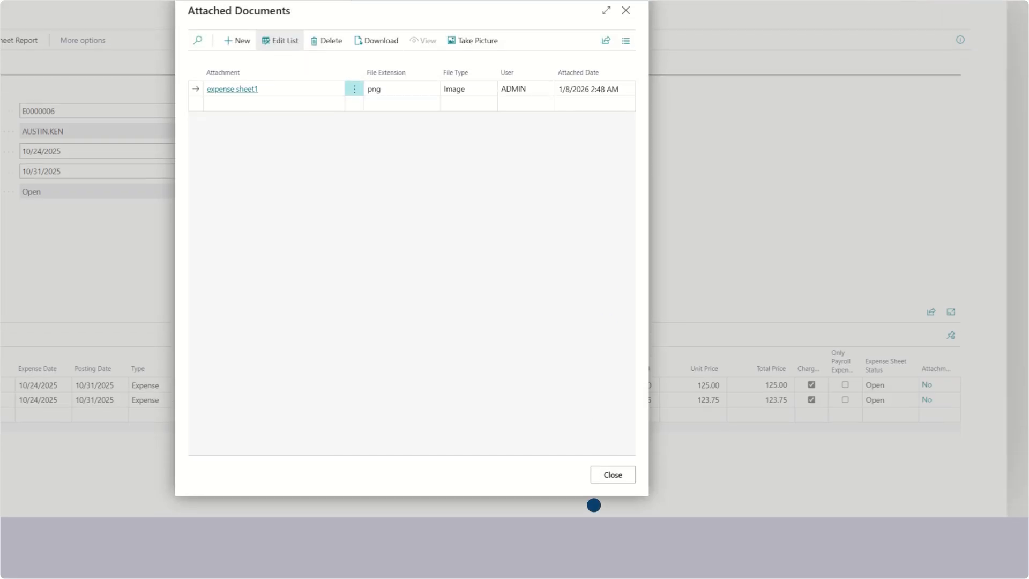
pyautogui.click(594, 505)
pyautogui.click(594, 506)
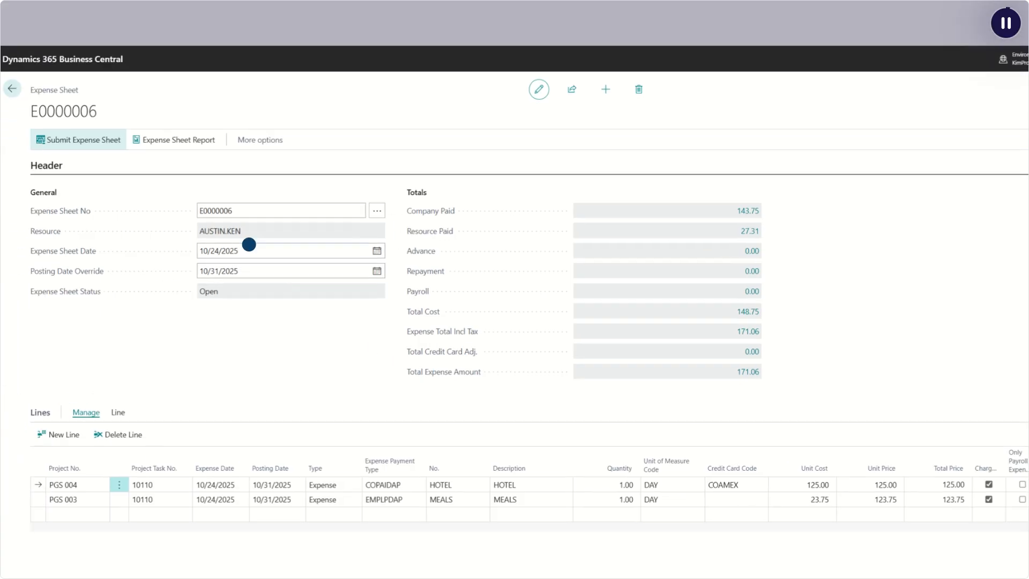
# - Submit the completed expense sheet for approval and confirm the submission
pyautogui.click(130, 154)
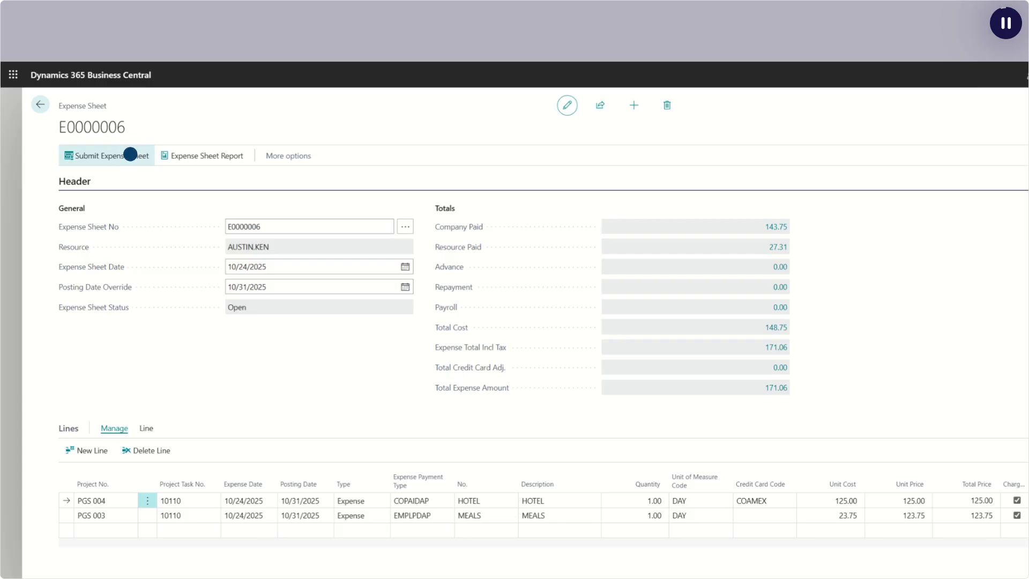
pyautogui.click(130, 153)
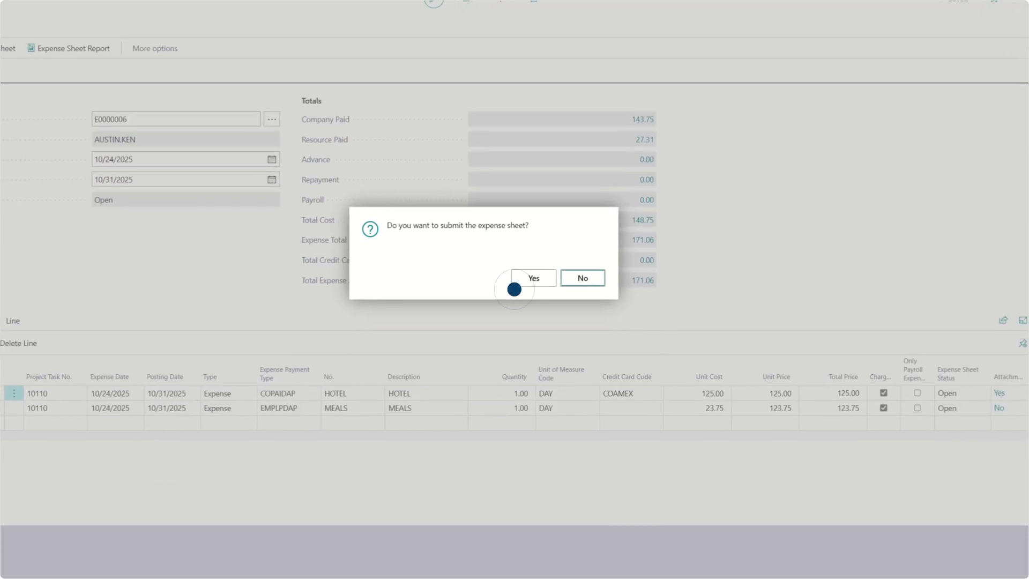
pyautogui.click(515, 286)
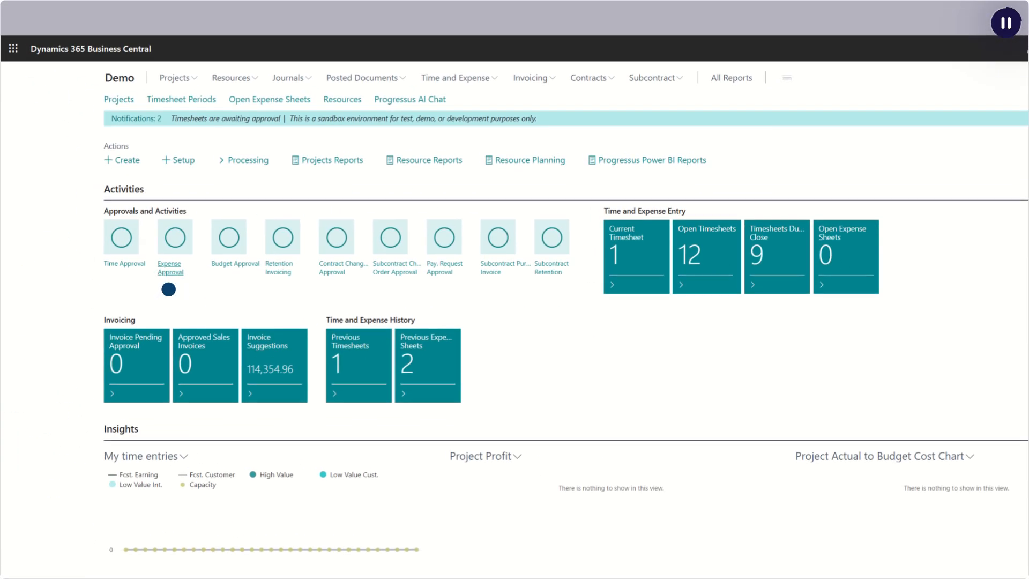
# - Open the expense approvals from the home page activities and display the Year 2025 period by year
pyautogui.click(168, 289)
pyautogui.click(169, 290)
pyautogui.click(169, 289)
pyautogui.click(168, 290)
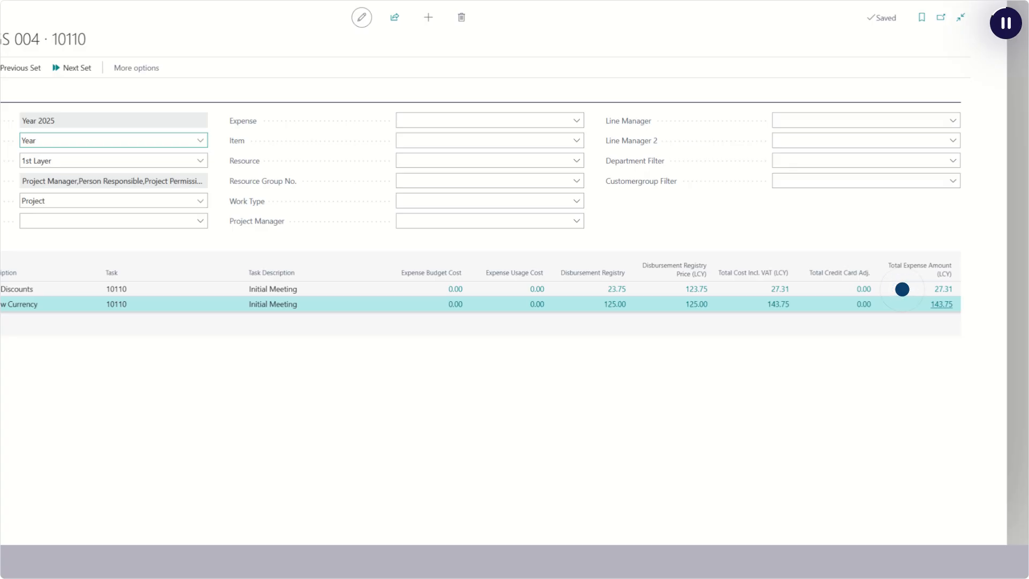
# - Review the submitted expense entries for PGS 003 and PGS 004 and open the PGS 004 entry's attached documents
pyautogui.click(902, 289)
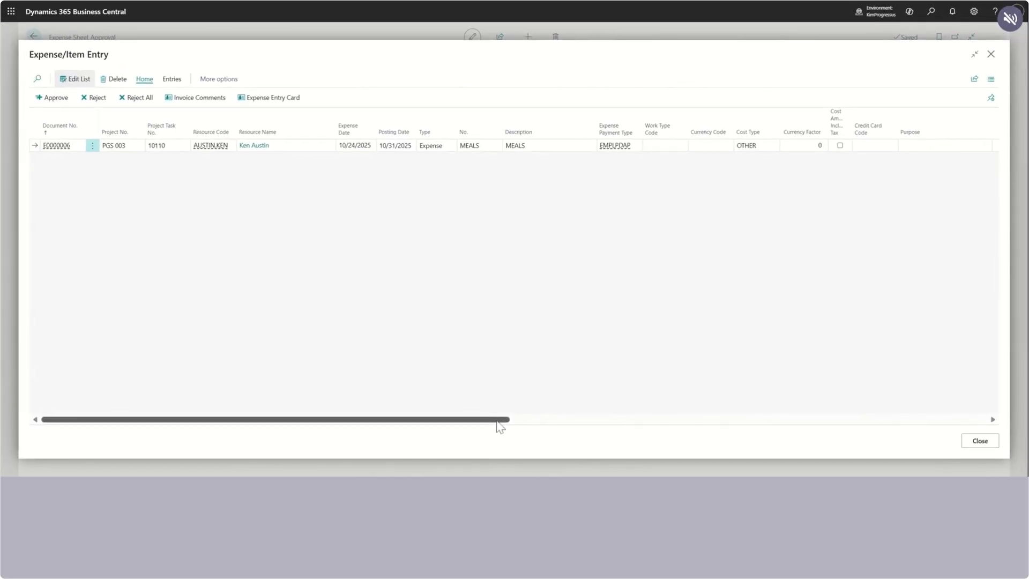
pyautogui.moveTo(498, 421); pyautogui.dragTo(949, 420)
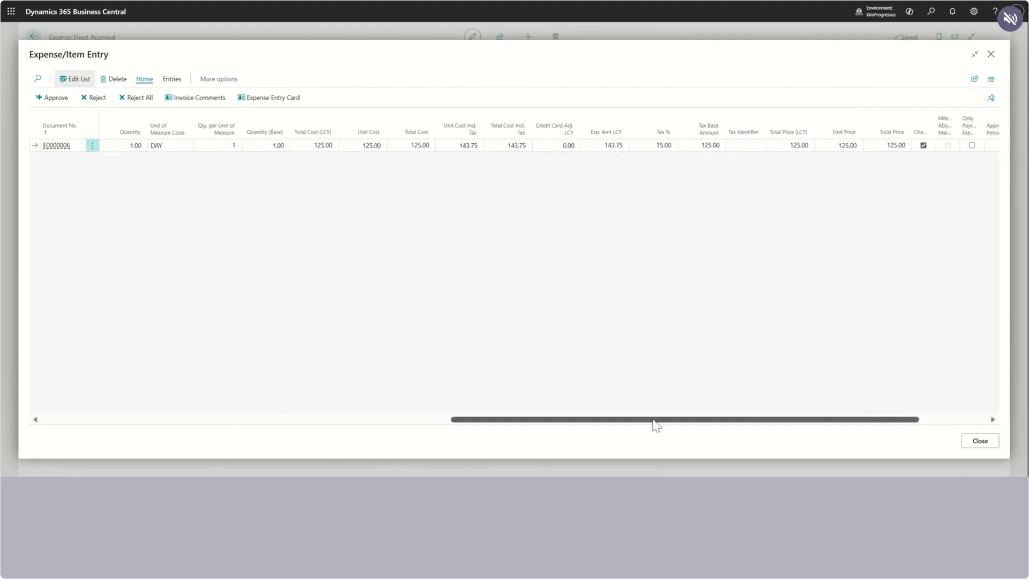
pyautogui.moveTo(657, 419); pyautogui.dragTo(906, 403)
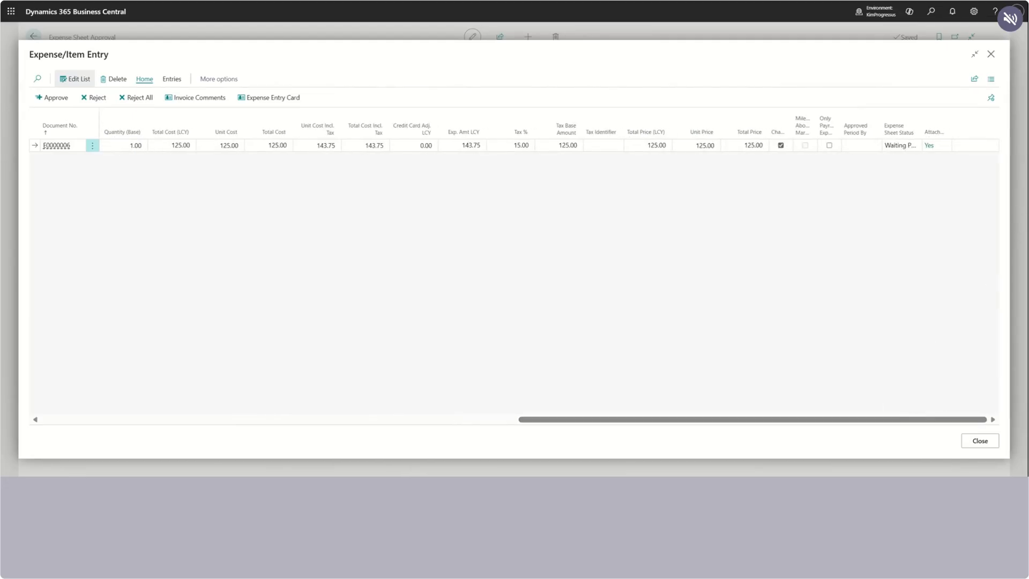
pyautogui.click(939, 151)
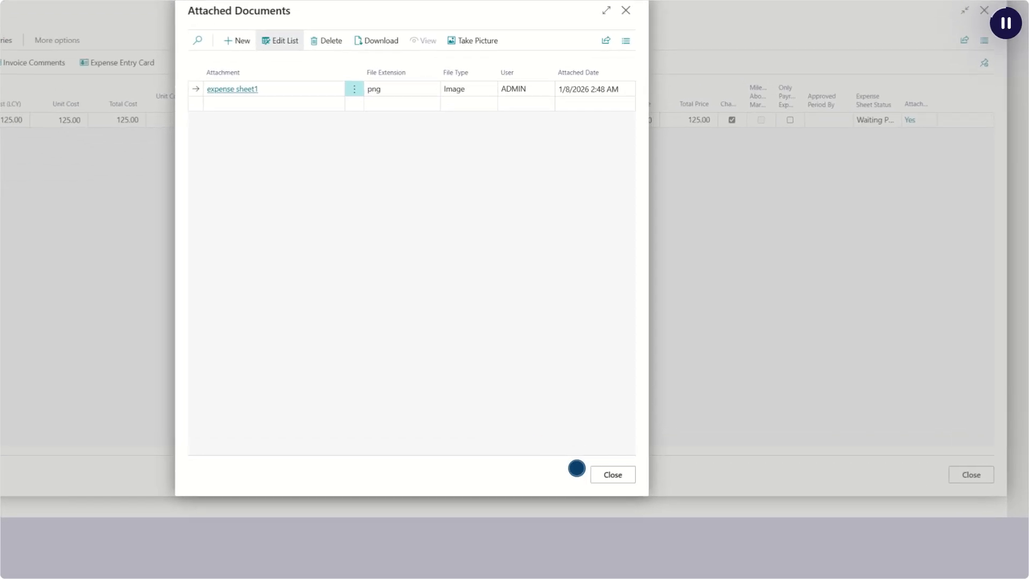
# - Close the attached documents and expense entries, and post the PGS 003 line in the 1st Layer expense sheet approval
pyautogui.click(577, 468)
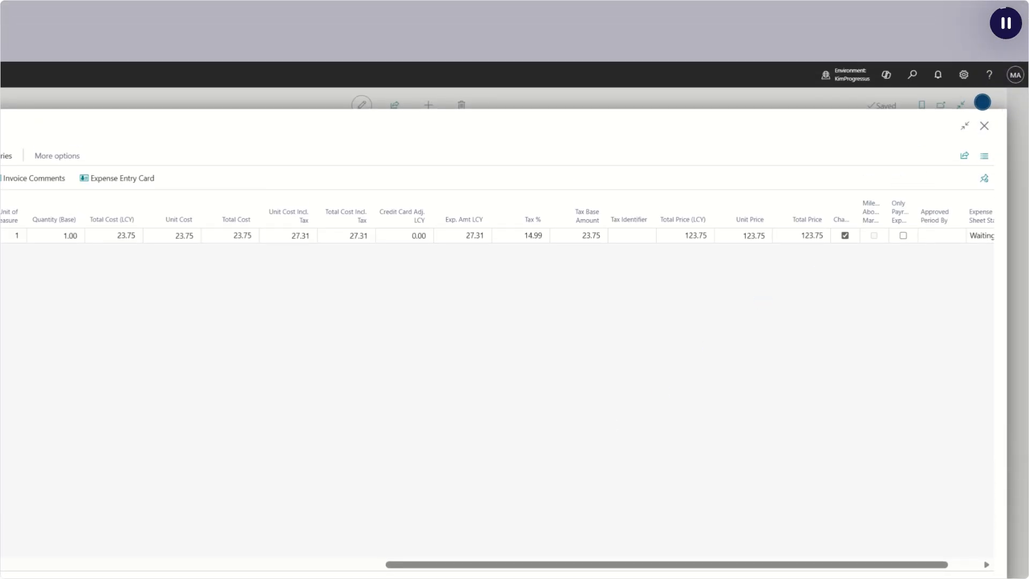
pyautogui.click(985, 126)
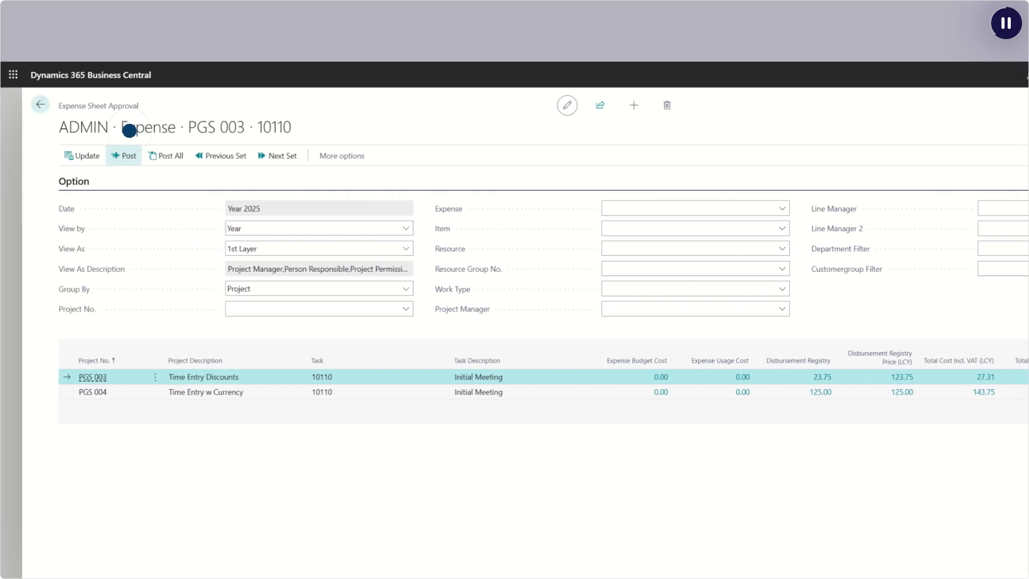
pyautogui.click(124, 156)
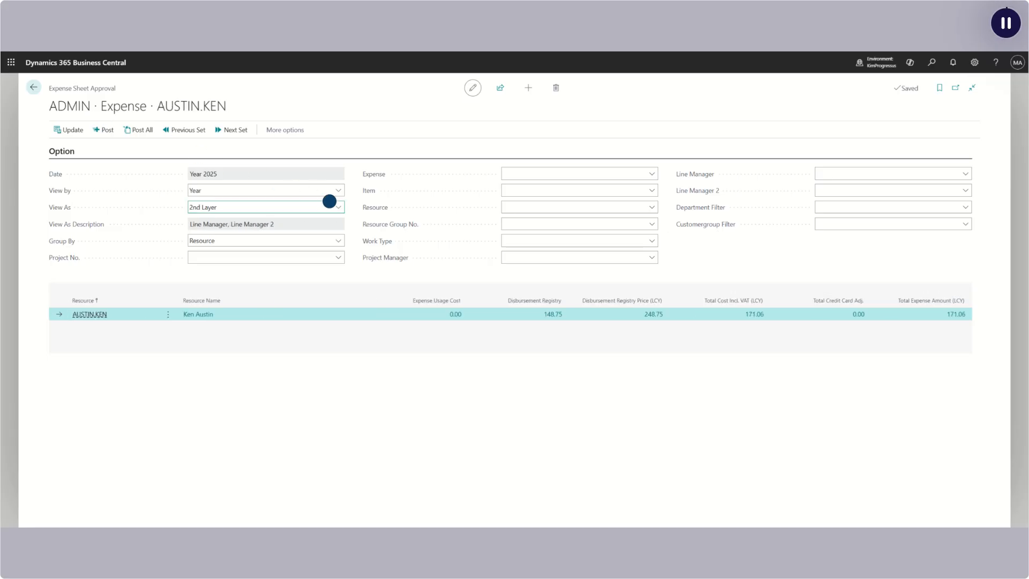
# - Switch the approval view to the 2nd Layer grouped by resource and review the resource's HOTEL and MEALS expense entries
pyautogui.click(353, 210)
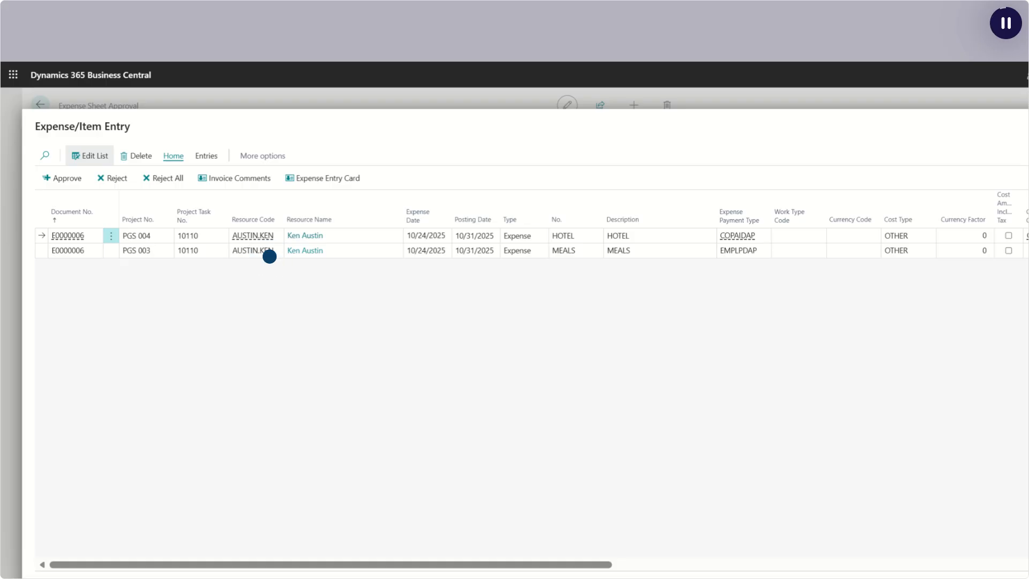
pyautogui.keyDown('shift'); pyautogui.click(270, 256); pyautogui.keyUp('shift')
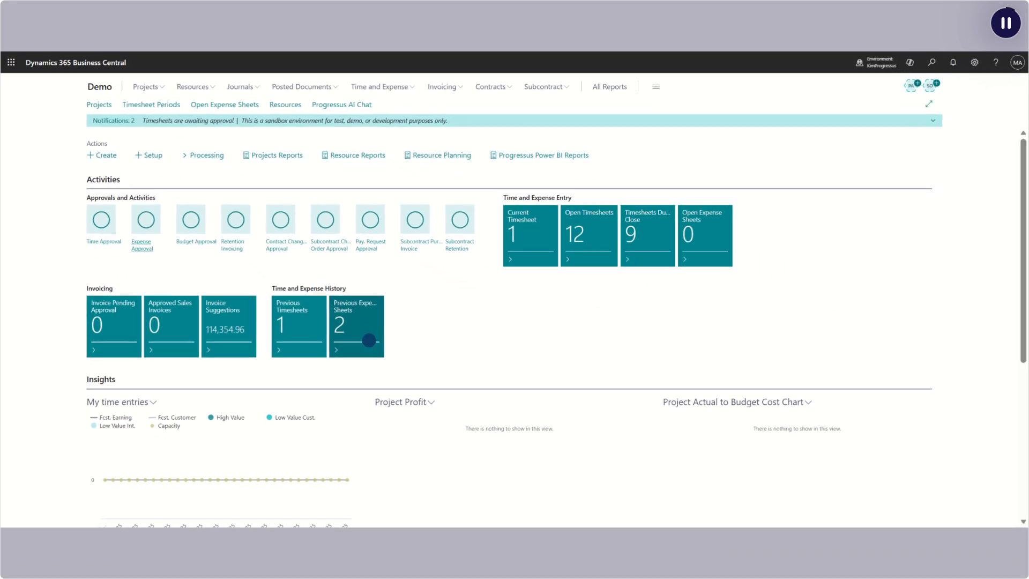
# - Open the previous expense sheets from the time and expense history and check the status of the archived sheets
pyautogui.click(369, 340)
pyautogui.click(370, 341)
pyautogui.click(370, 341)
pyautogui.click(370, 340)
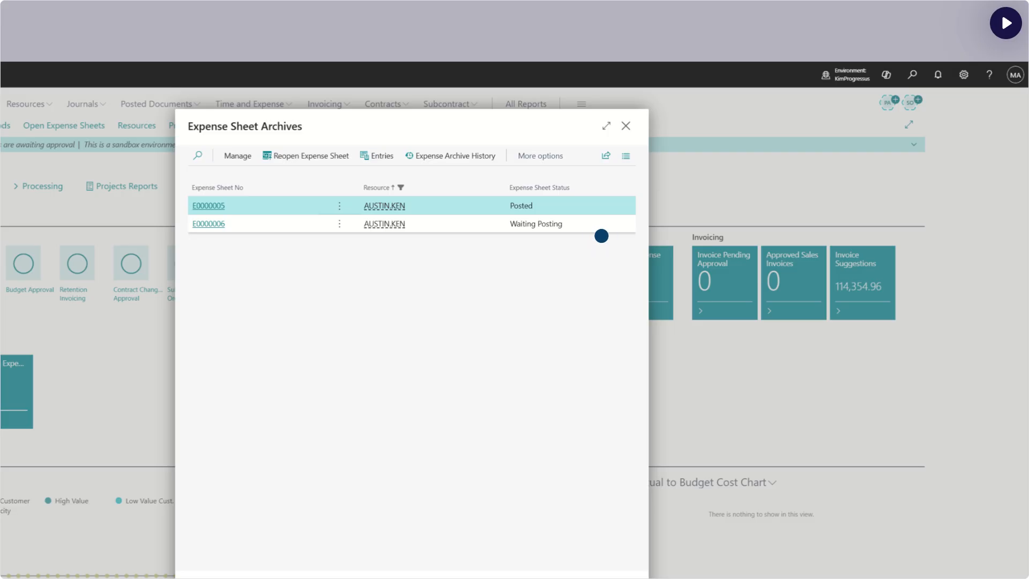
pyautogui.click(601, 236)
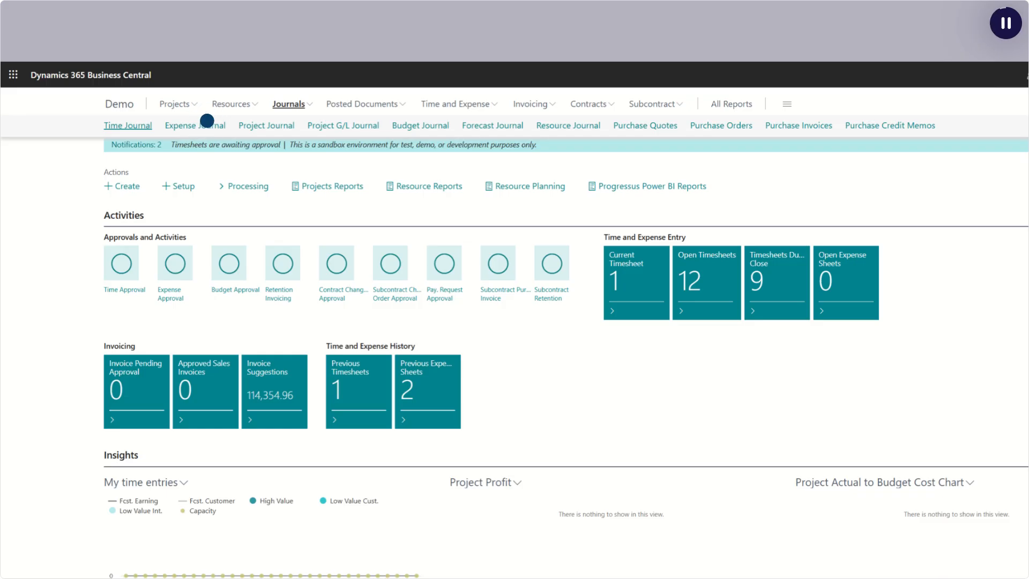
# - Open the expense journal and review all columns of the HOTEL and MEALS lines in the EXPSHEET batch
pyautogui.click(207, 120)
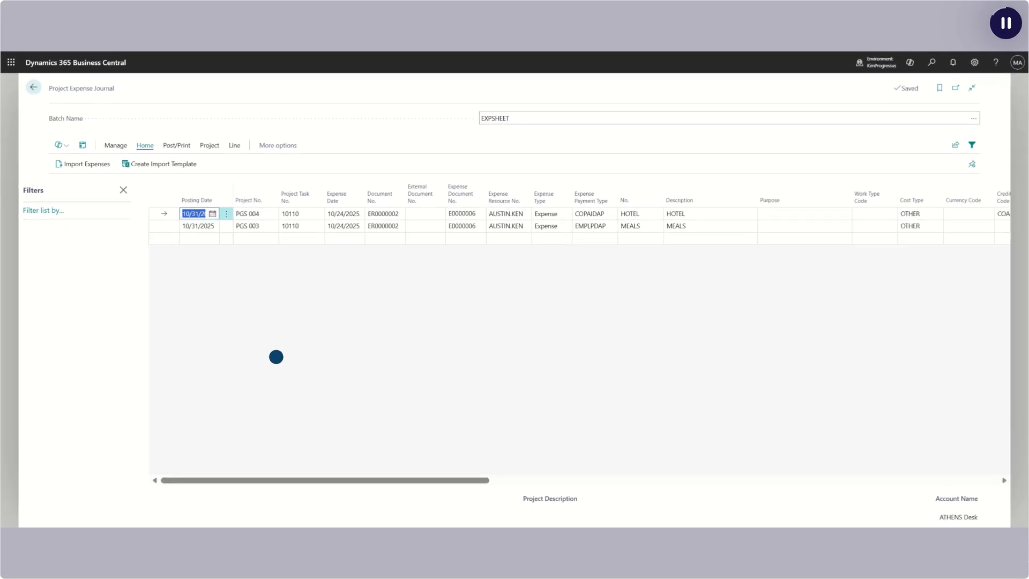
pyautogui.moveTo(443, 482); pyautogui.dragTo(541, 484)
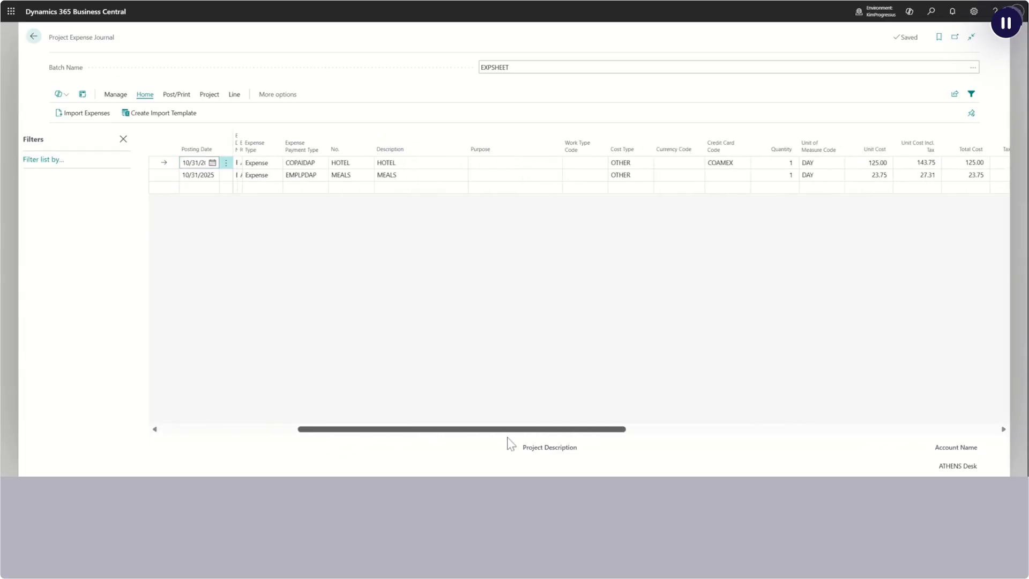
pyautogui.moveTo(538, 428); pyautogui.dragTo(937, 428)
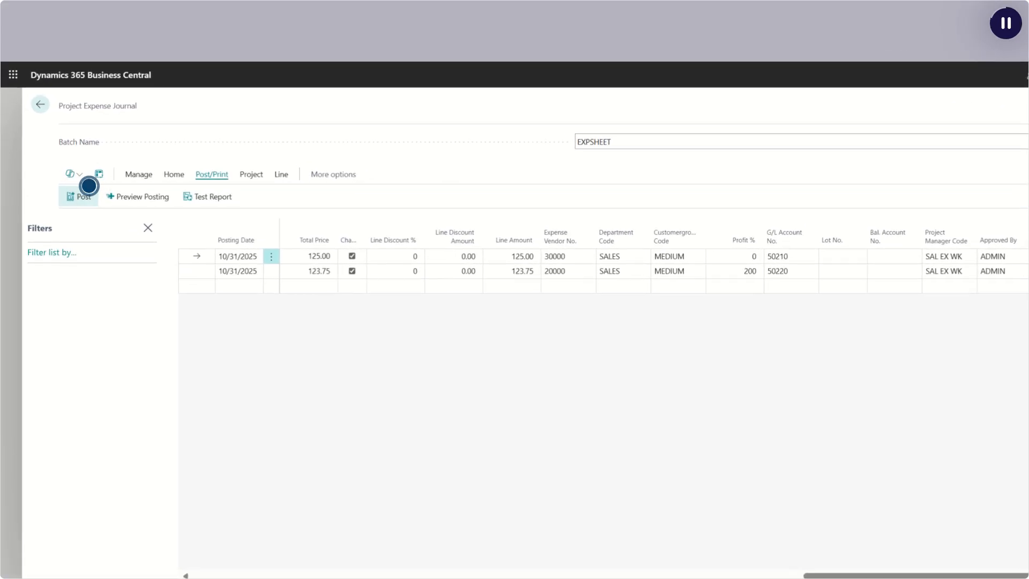
# - Post the journal lines in the EXPSHEET batch, confirm the posting, and return to the home page
pyautogui.click(88, 186)
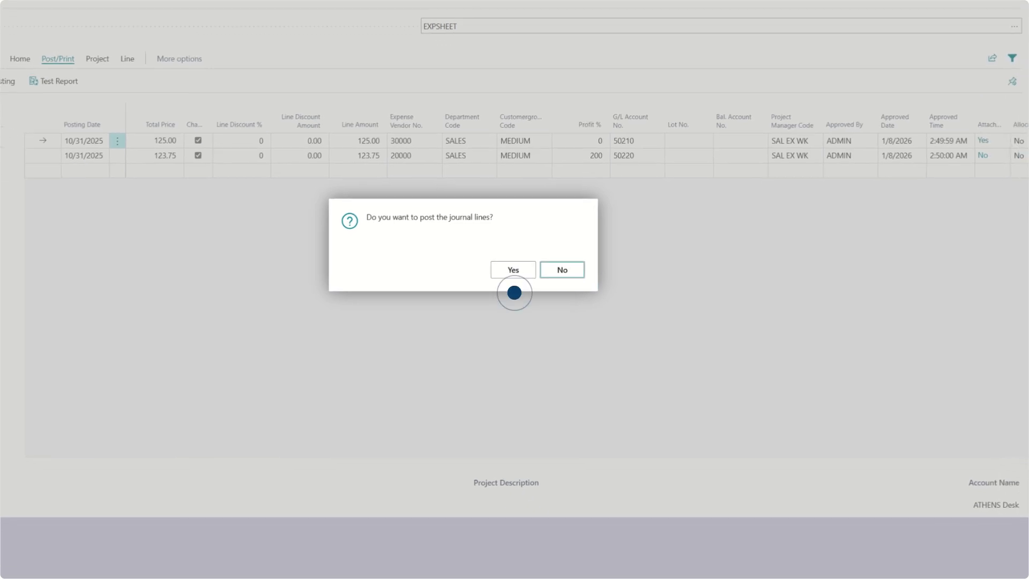
pyautogui.click(513, 269)
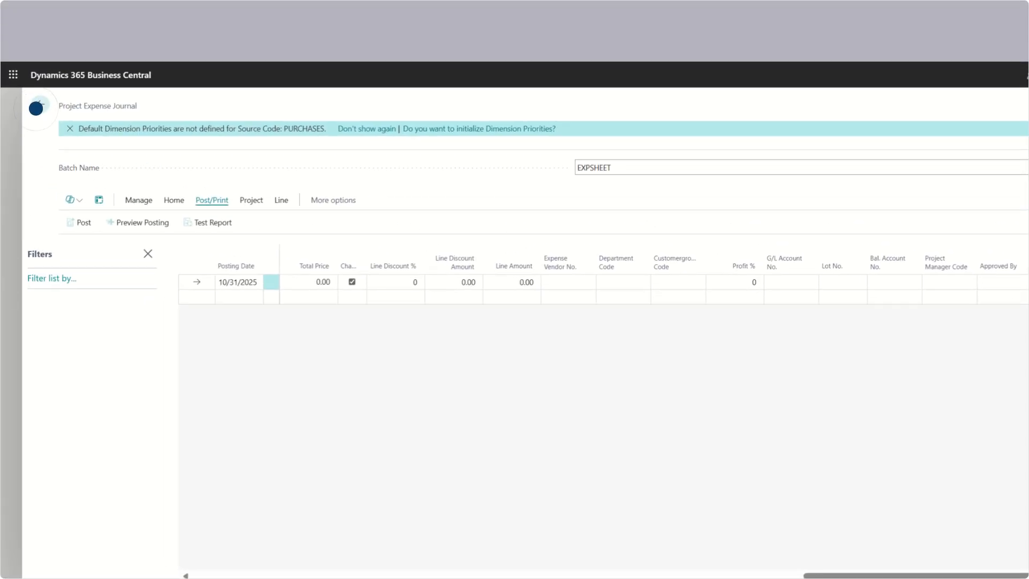
pyautogui.click(36, 109)
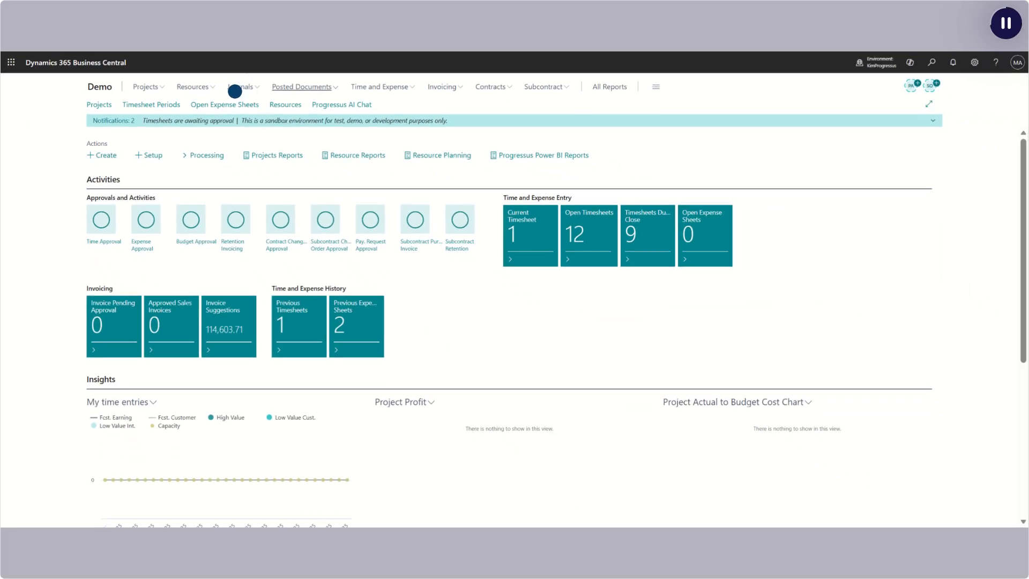
# - Display the list of purchase invoices to check the vendor invoices for the posted expenses
pyautogui.click(235, 91)
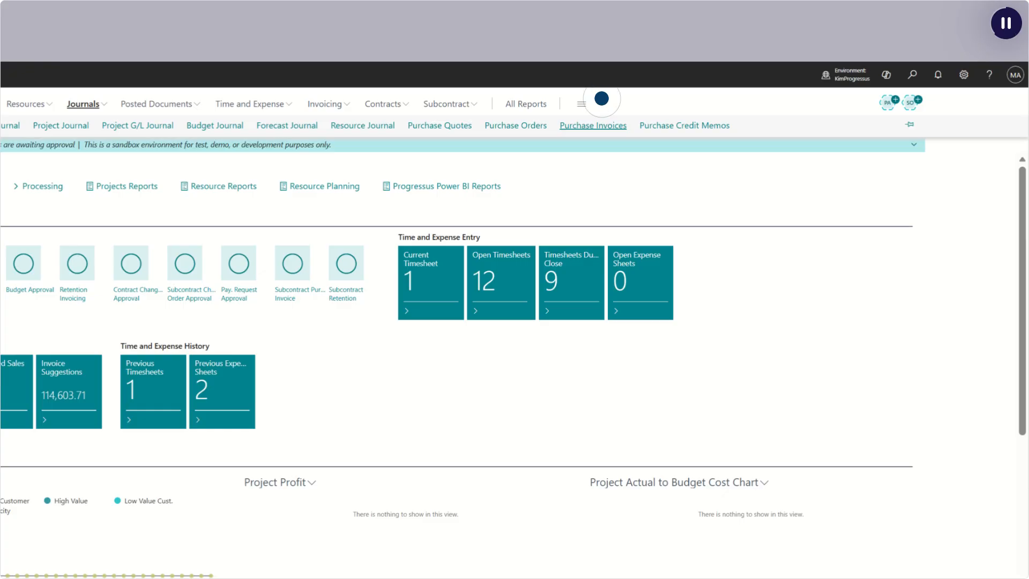
pyautogui.click(593, 125)
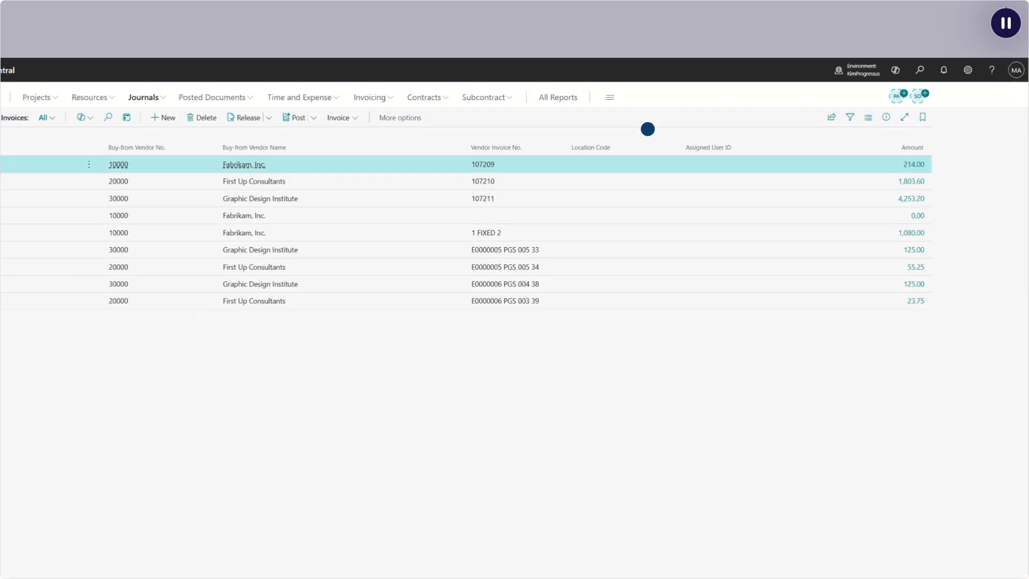